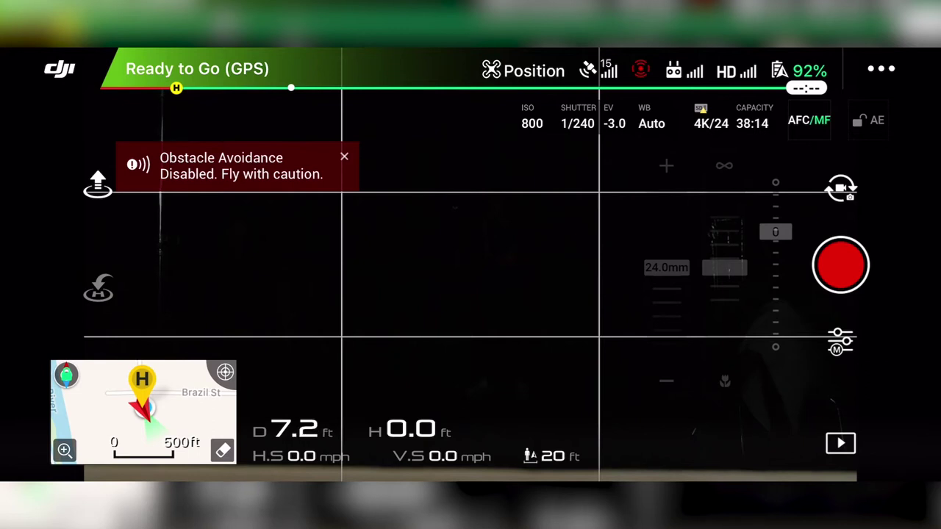
Step: Switch the camera to manual (M) exposure and lower ISO from 800 to 100
{"action": "left_click", "coordinate": [840, 341]}
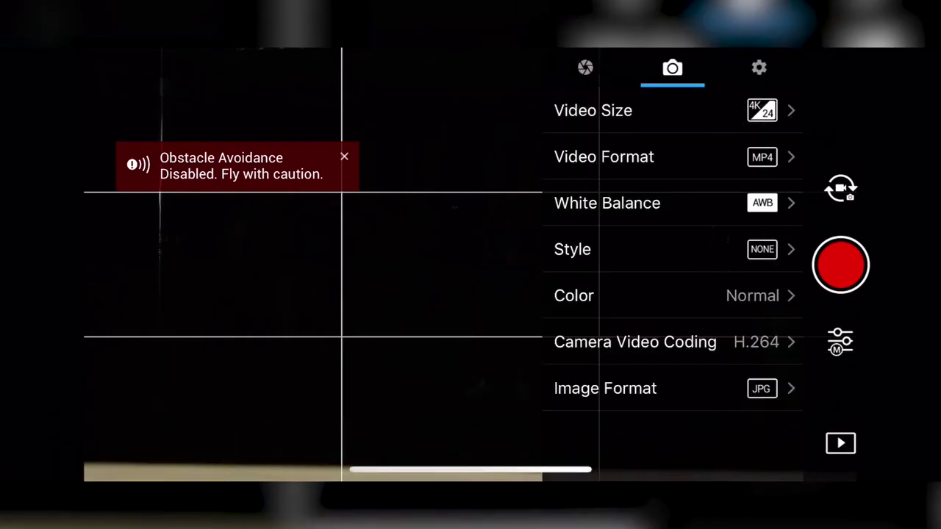
{"action": "left_click", "coordinate": [585, 66]}
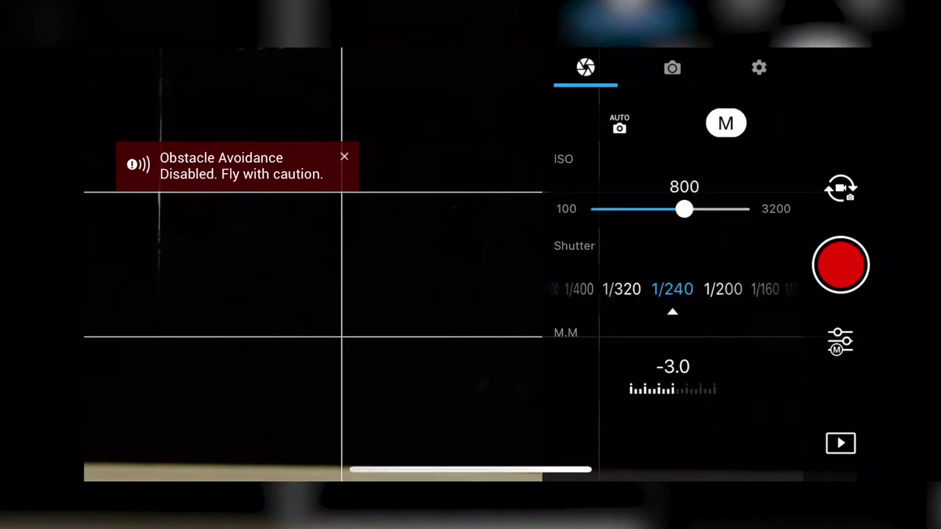
{"action": "left_click", "coordinate": [672, 68]}
{"action": "left_click", "coordinate": [759, 68]}
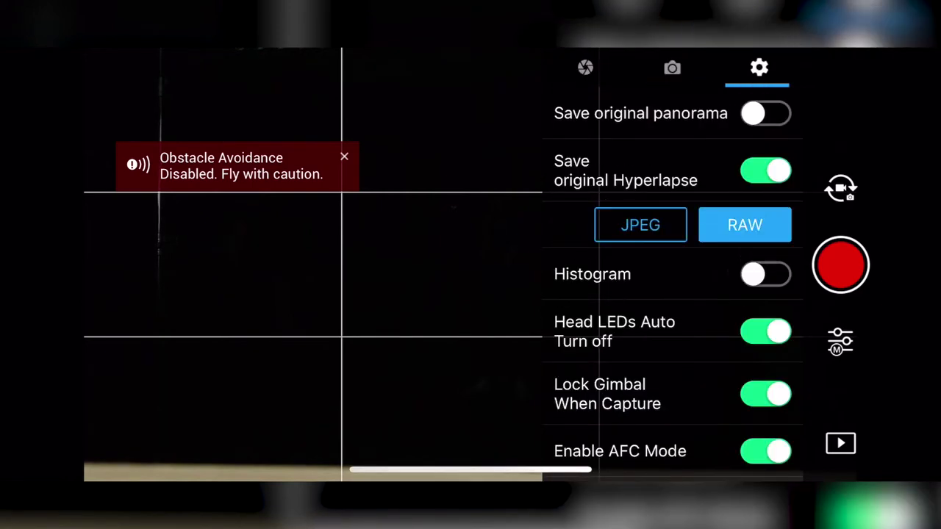
{"action": "left_click", "coordinate": [585, 68]}
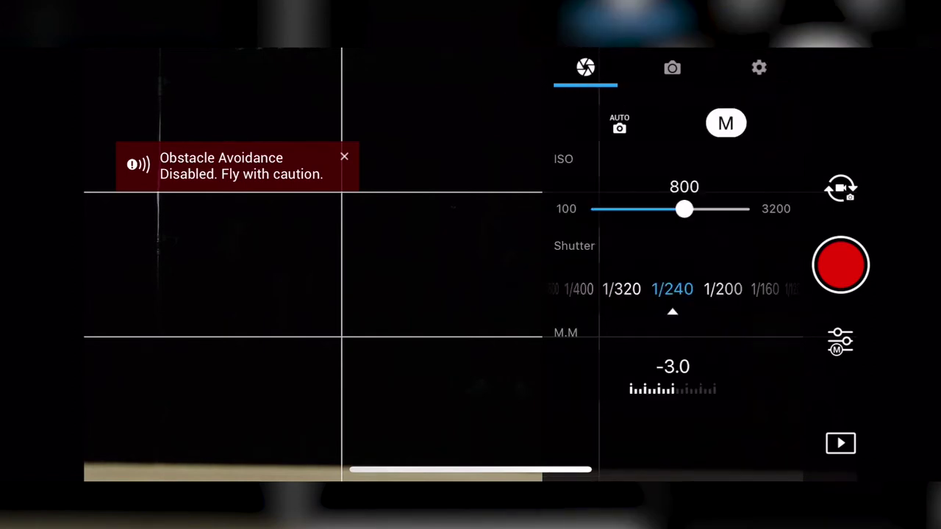
{"action": "left_click", "coordinate": [619, 123]}
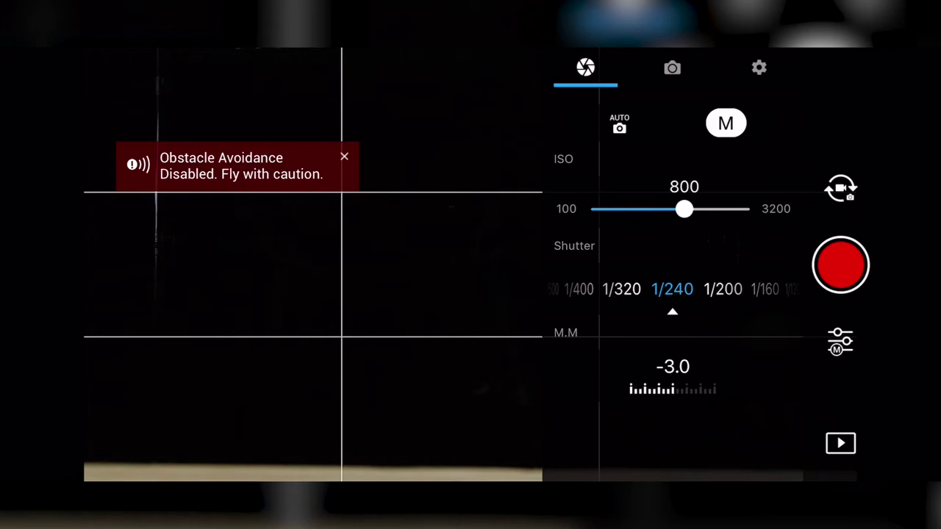
{"action": "left_click_drag", "start_coordinate": [684, 209], "coordinate": [597, 209]}
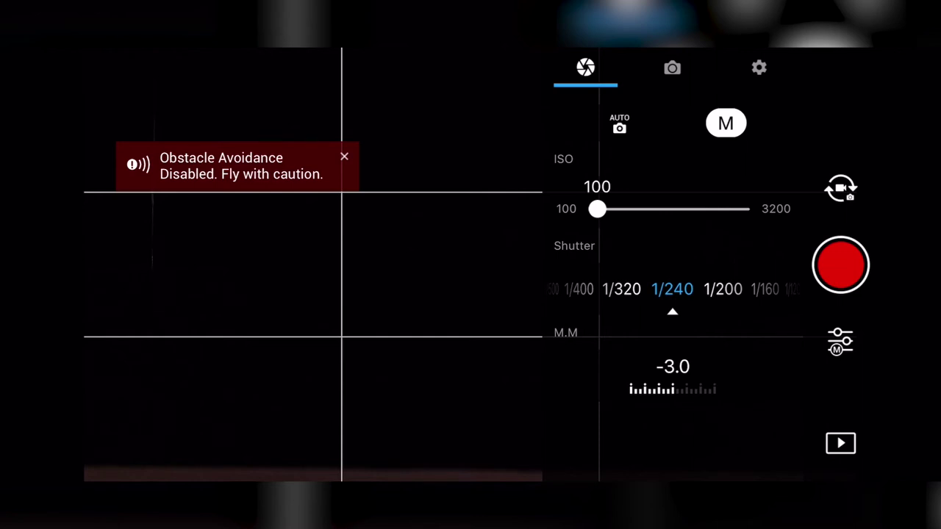
Step: Set shutter speed to 1/50 and show the video list: 4K/24, MP4, AWB, H.264
{"action": "scroll", "coordinate": [671, 289], "scroll_direction": "right", "scroll_amount": 7}
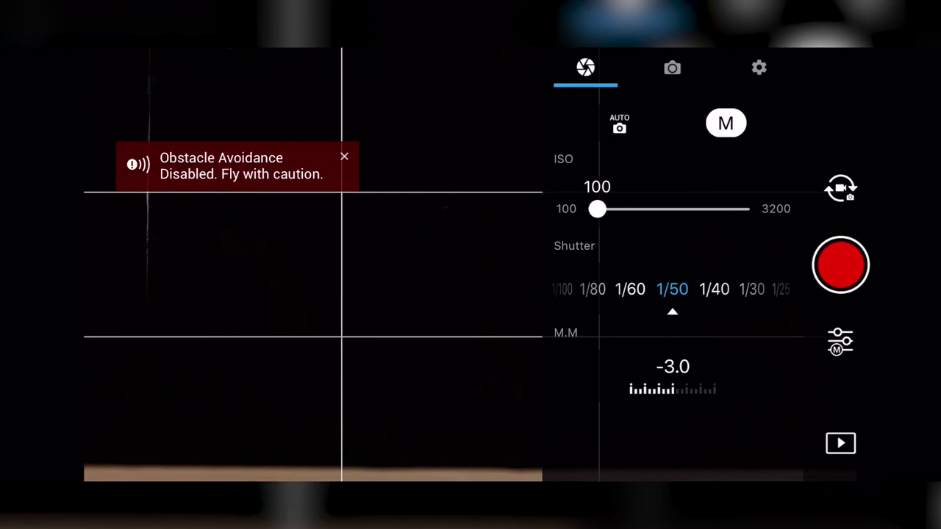
{"action": "left_click", "coordinate": [672, 68]}
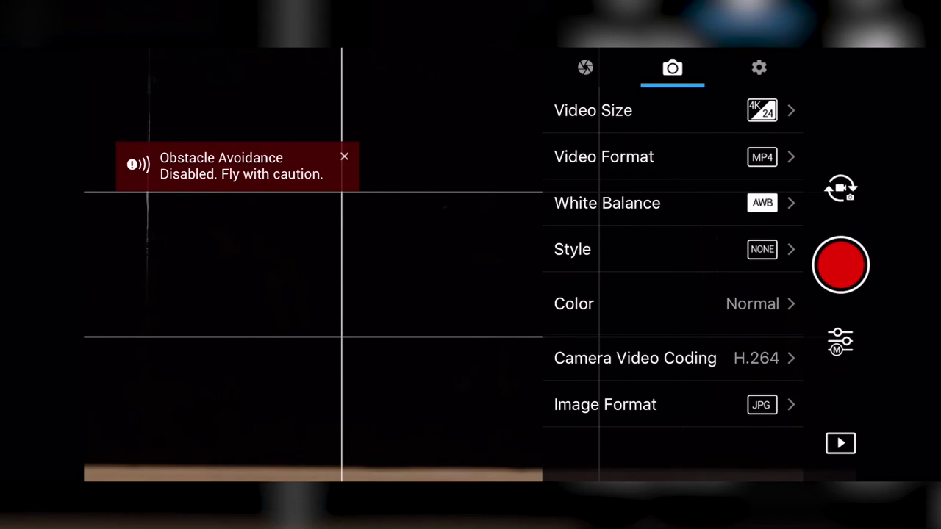
{"action": "left_click", "coordinate": [593, 110]}
Step: Review the Video Size choices, then change Video Format from MP4 to MOV
{"action": "left_click", "coordinate": [561, 67]}
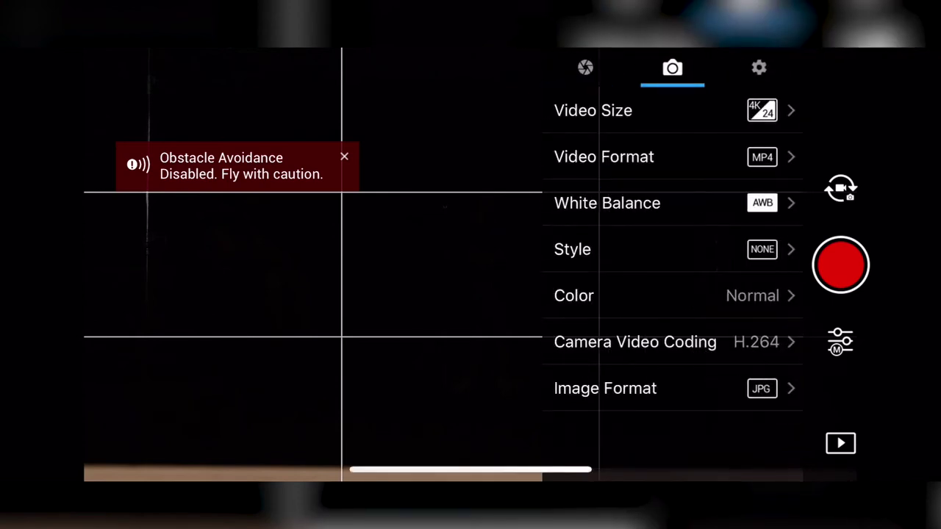
{"action": "left_click", "coordinate": [592, 110]}
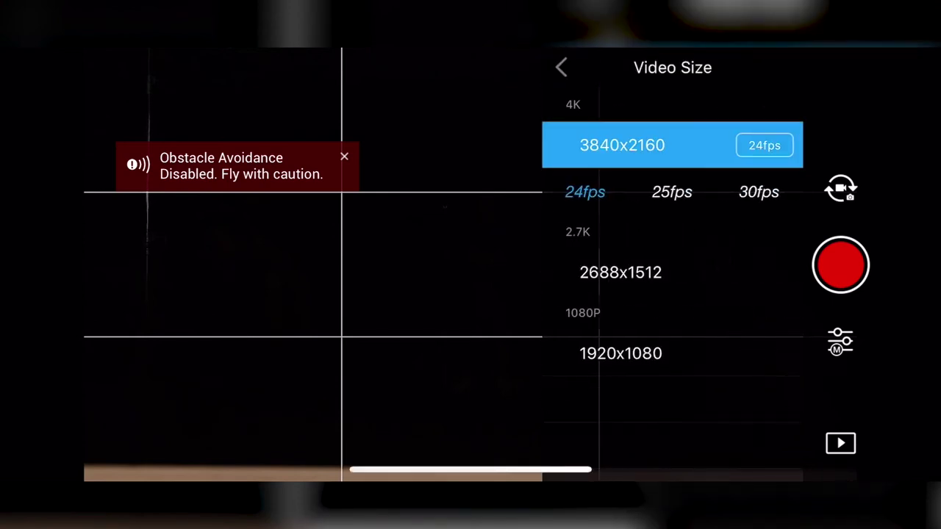
{"action": "left_click", "coordinate": [561, 66]}
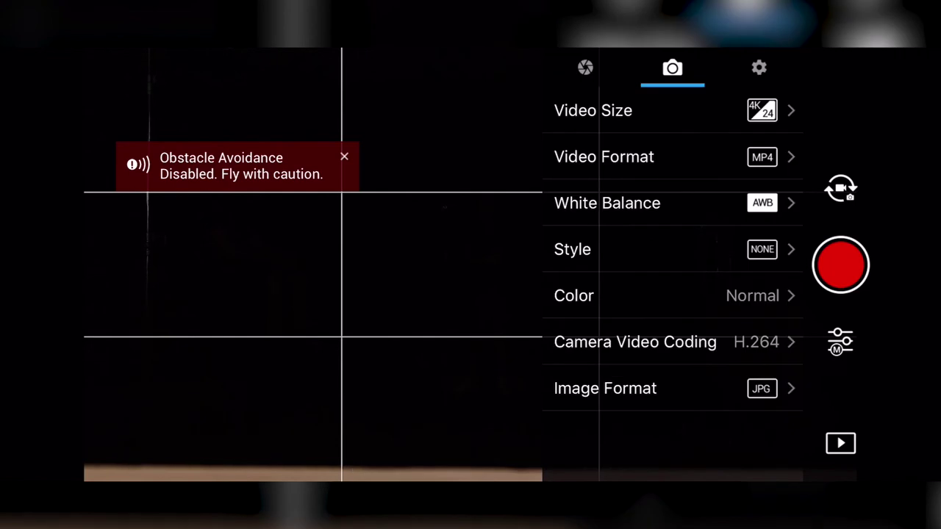
{"action": "left_click", "coordinate": [604, 156]}
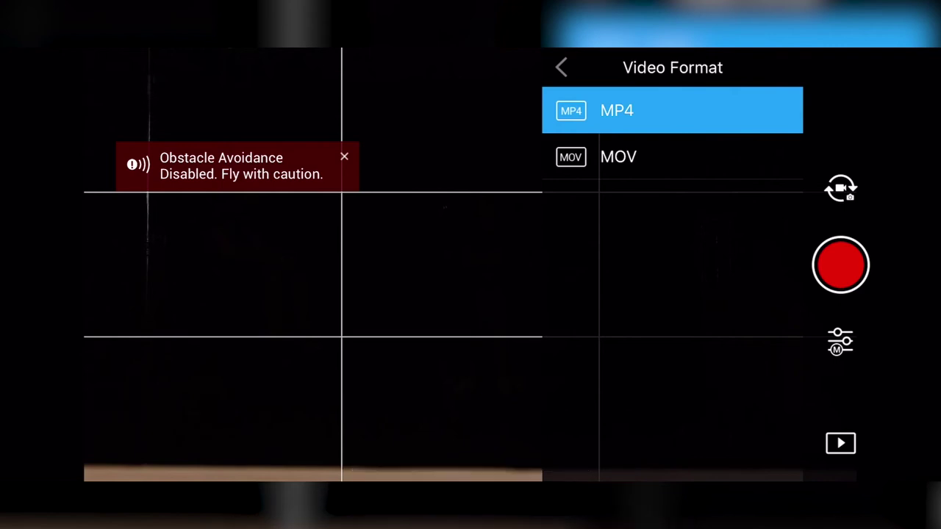
{"action": "left_click", "coordinate": [618, 156]}
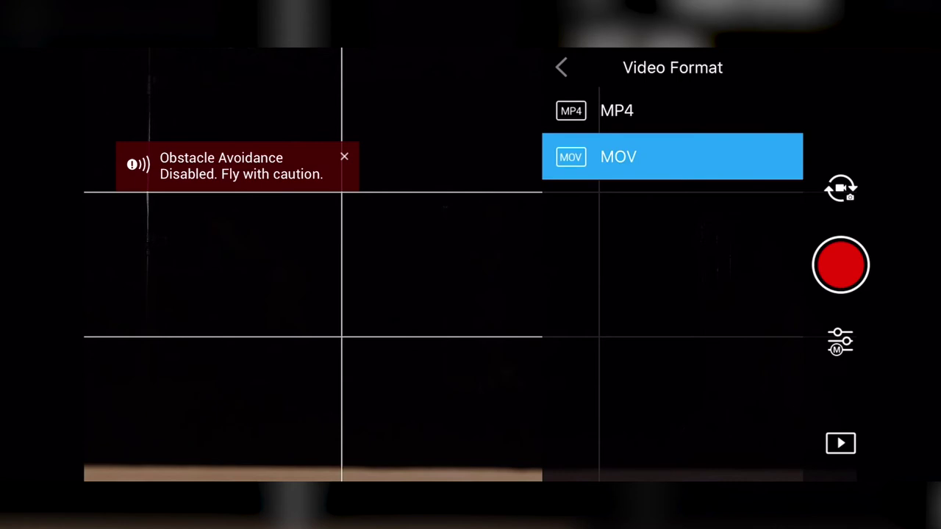
{"action": "left_click", "coordinate": [561, 67]}
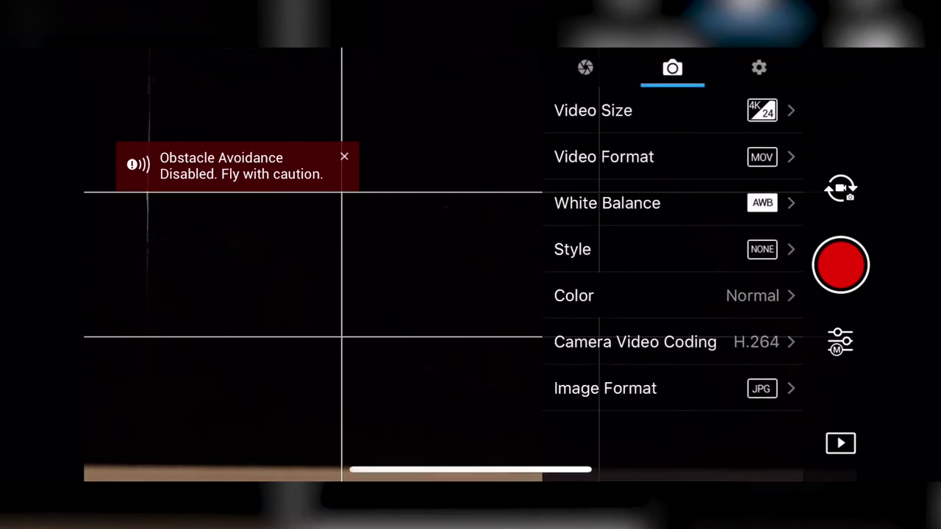
{"action": "left_click", "coordinate": [573, 296]}
Step: Keep colour at Normal and set white balance to Custom at 5400K
{"action": "left_click", "coordinate": [560, 67]}
{"action": "left_click", "coordinate": [607, 202]}
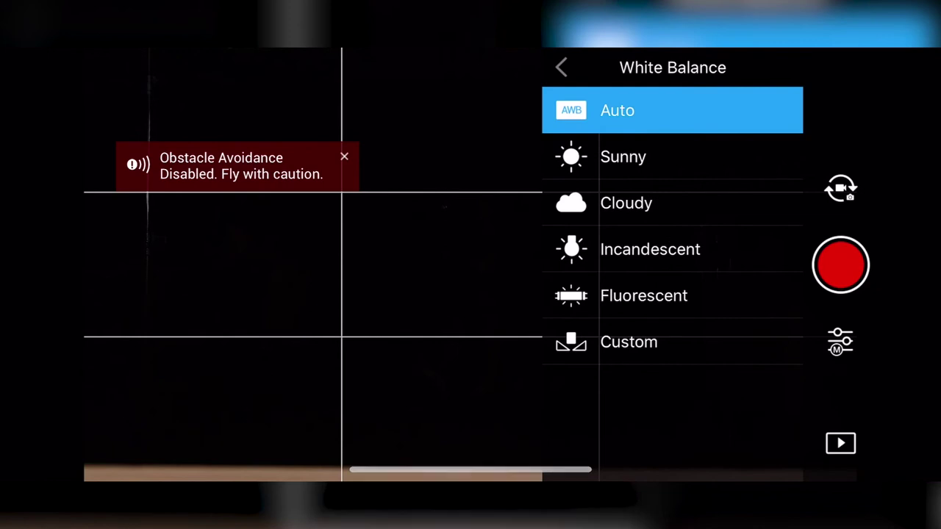
{"action": "left_click", "coordinate": [628, 341]}
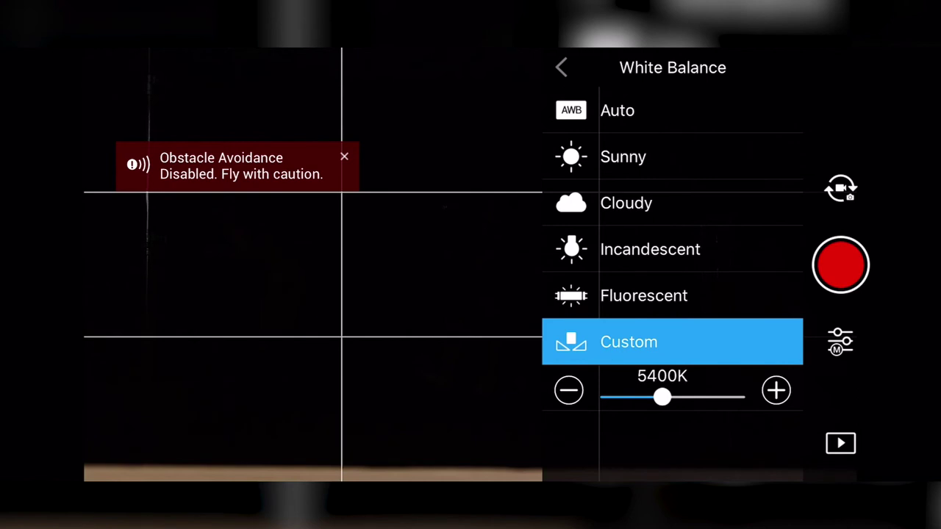
{"action": "left_click", "coordinate": [561, 66]}
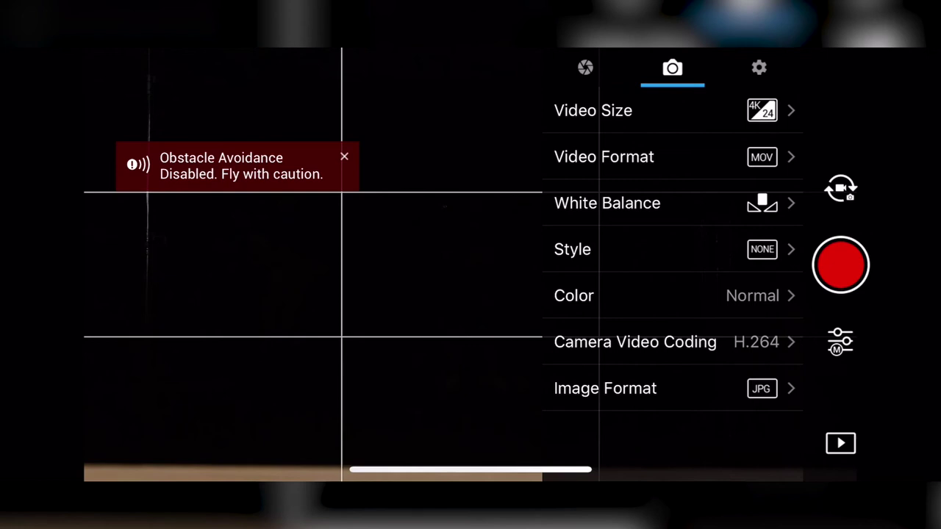
{"action": "left_click", "coordinate": [573, 295]}
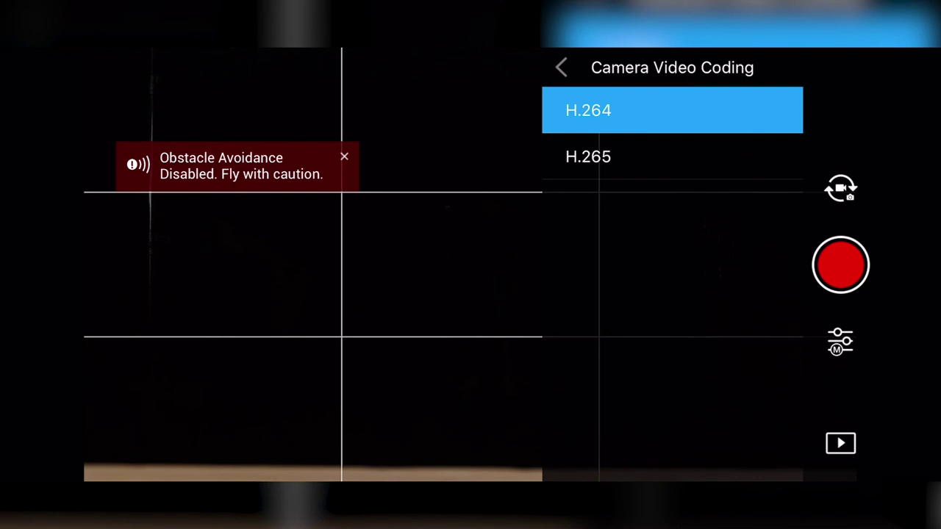
Step: Keep Camera Video Coding at H.264 rather than H.265 and return to the video settings list
{"action": "left_click", "coordinate": [561, 67]}
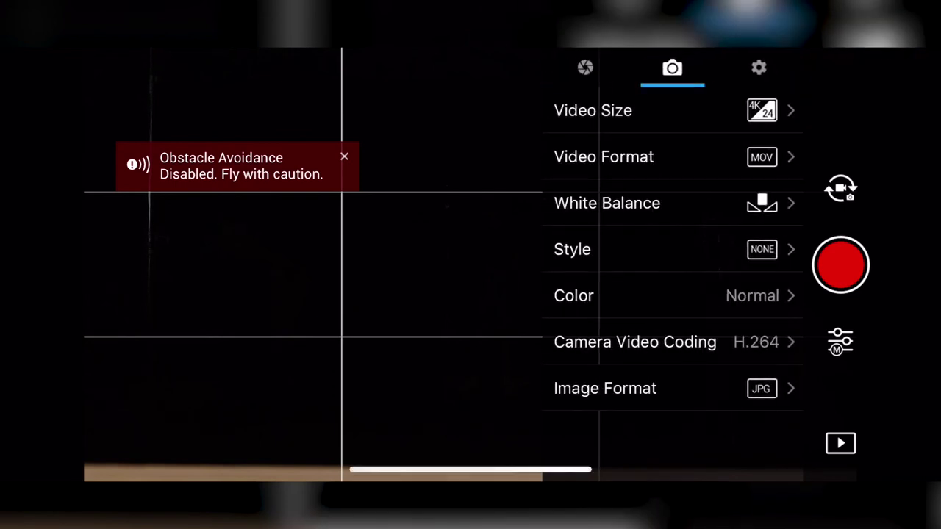
Step: Review the Image Format choices, leaving it at JPEG
{"action": "left_click", "coordinate": [605, 388]}
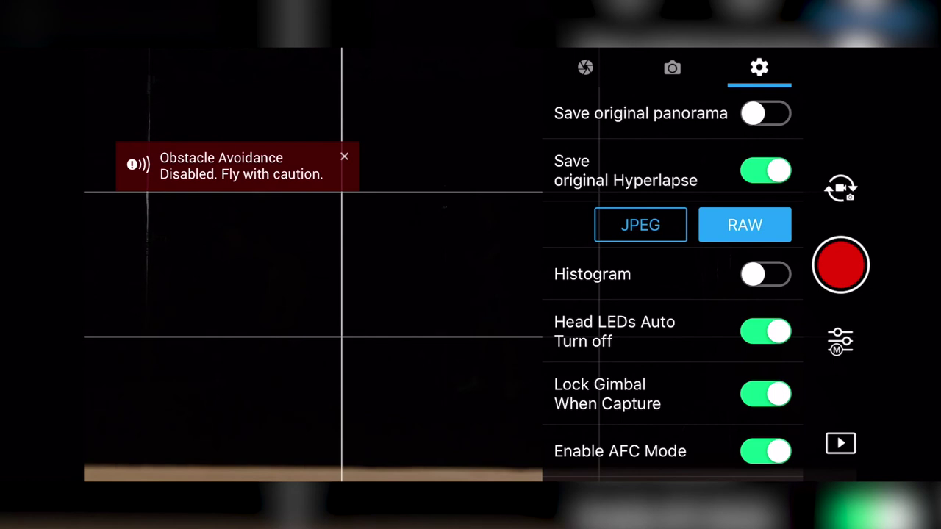
Step: Find Histogram in the general camera settings and switch it on
{"action": "scroll", "coordinate": [673, 294], "scroll_direction": "down", "scroll_amount": 1}
{"action": "scroll", "coordinate": [672, 294], "scroll_direction": "up", "scroll_amount": 1}
{"action": "scroll", "coordinate": [673, 294], "scroll_direction": "down", "scroll_amount": 1}
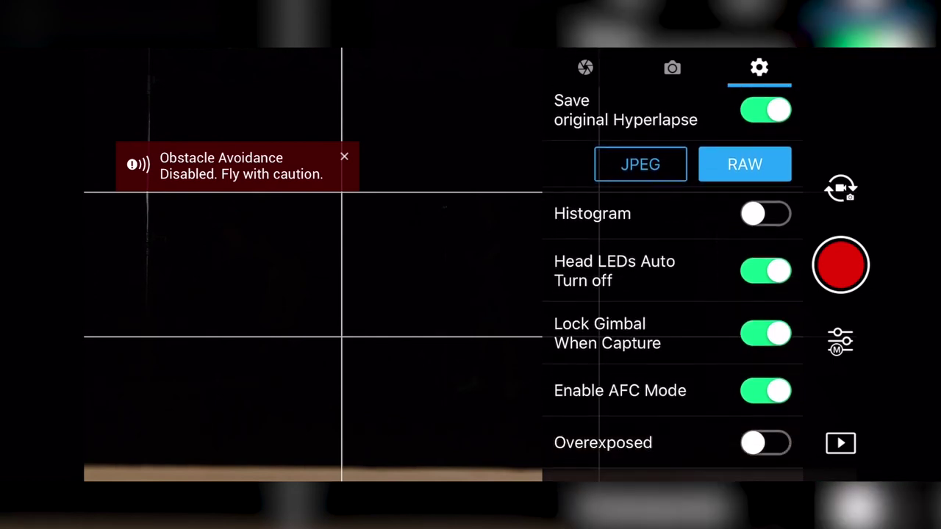
{"action": "scroll", "coordinate": [672, 294], "scroll_direction": "up", "scroll_amount": 2}
{"action": "scroll", "coordinate": [673, 293], "scroll_direction": "down", "scroll_amount": 2}
{"action": "scroll", "coordinate": [672, 294], "scroll_direction": "up", "scroll_amount": 1}
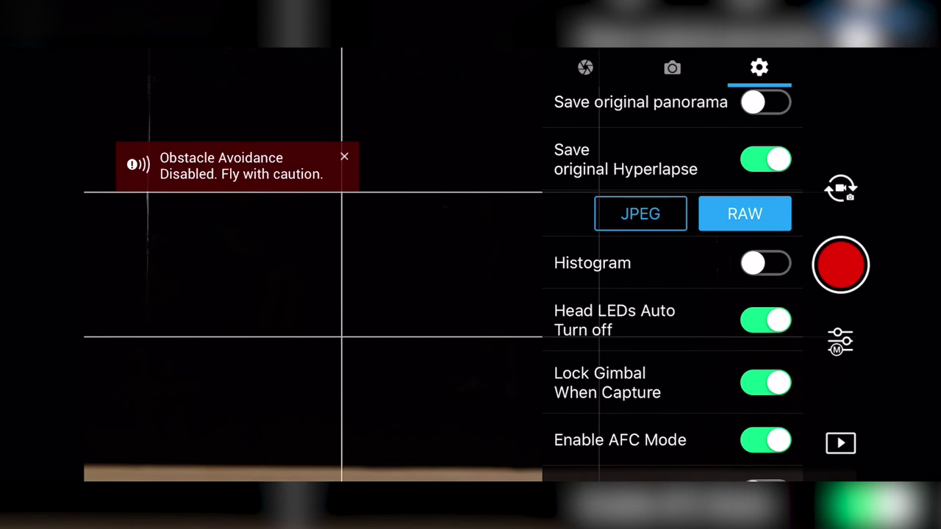
{"action": "left_click", "coordinate": [765, 262]}
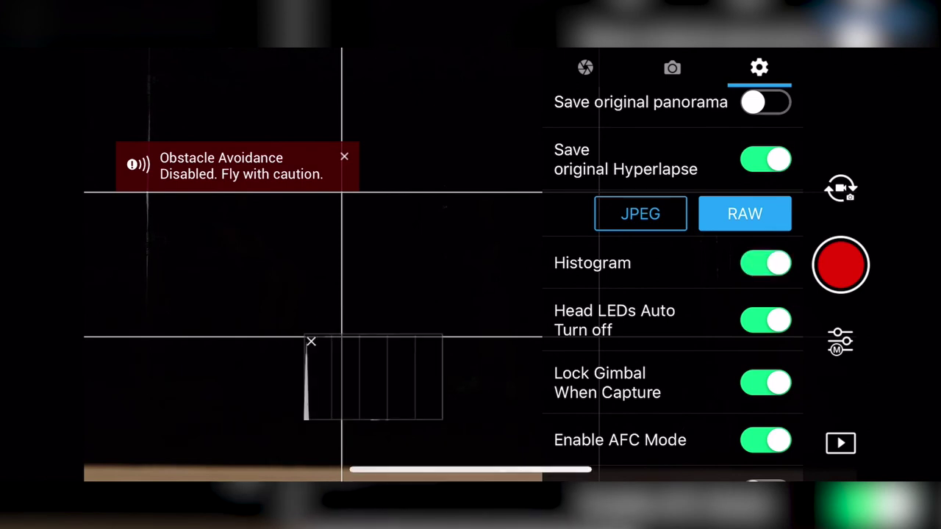
Step: Drag the histogram overlay slightly up and to the right on the live view
{"action": "mouse_move", "coordinate": [374, 378]}
{"action": "left_mouse_down"}
{"action": "mouse_move", "coordinate": [268, 384]}
{"action": "mouse_move", "coordinate": [166, 358]}
{"action": "mouse_move", "coordinate": [208, 328]}
{"action": "mouse_move", "coordinate": [179, 390]}
{"action": "mouse_move", "coordinate": [387, 353]}
{"action": "left_mouse_up"}
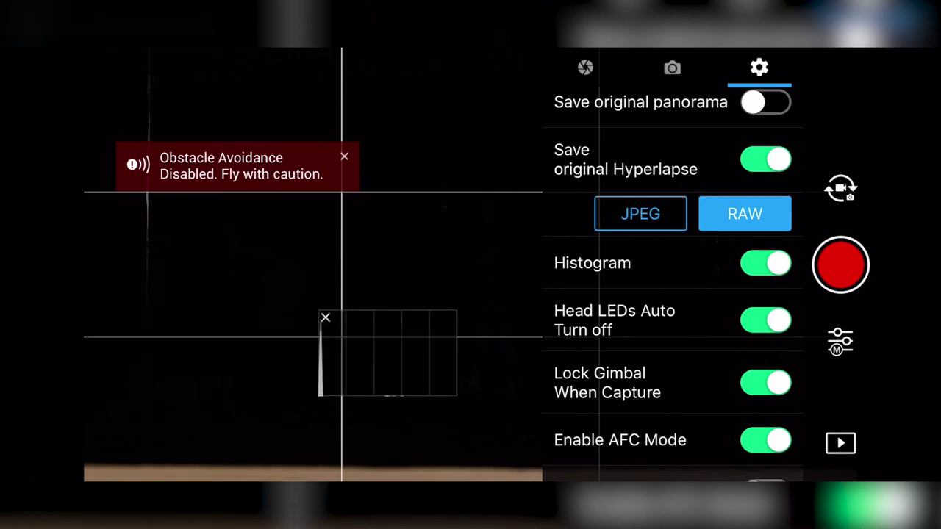